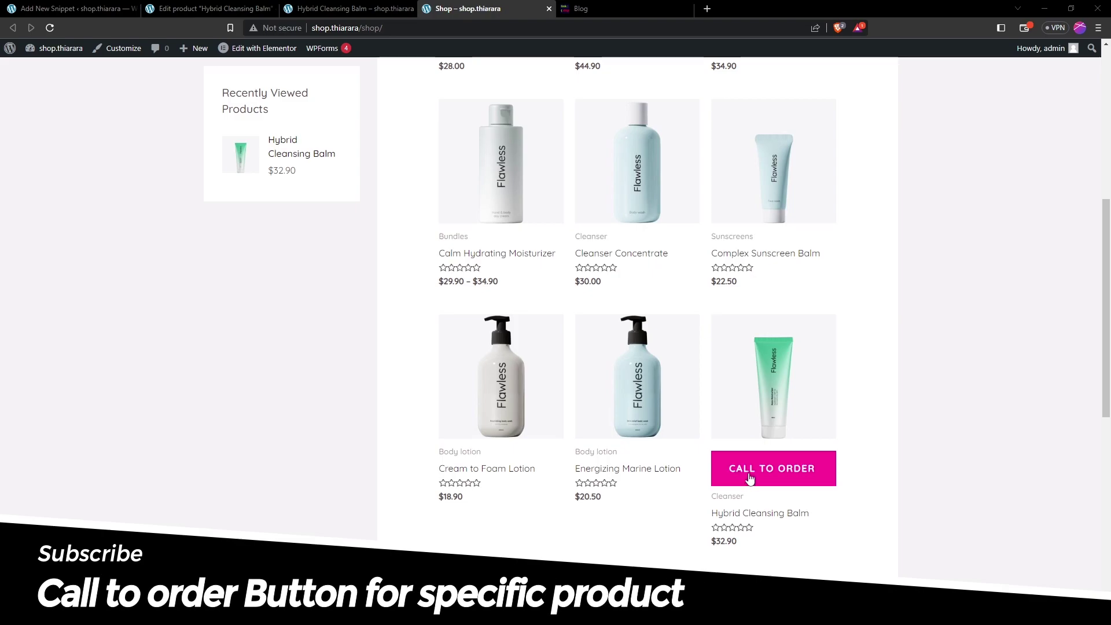
- Test the balm's Call to Order link, dismiss the phone-app prompt, and return to the Hybrid Cleansing Balm page
left_click(750, 477)
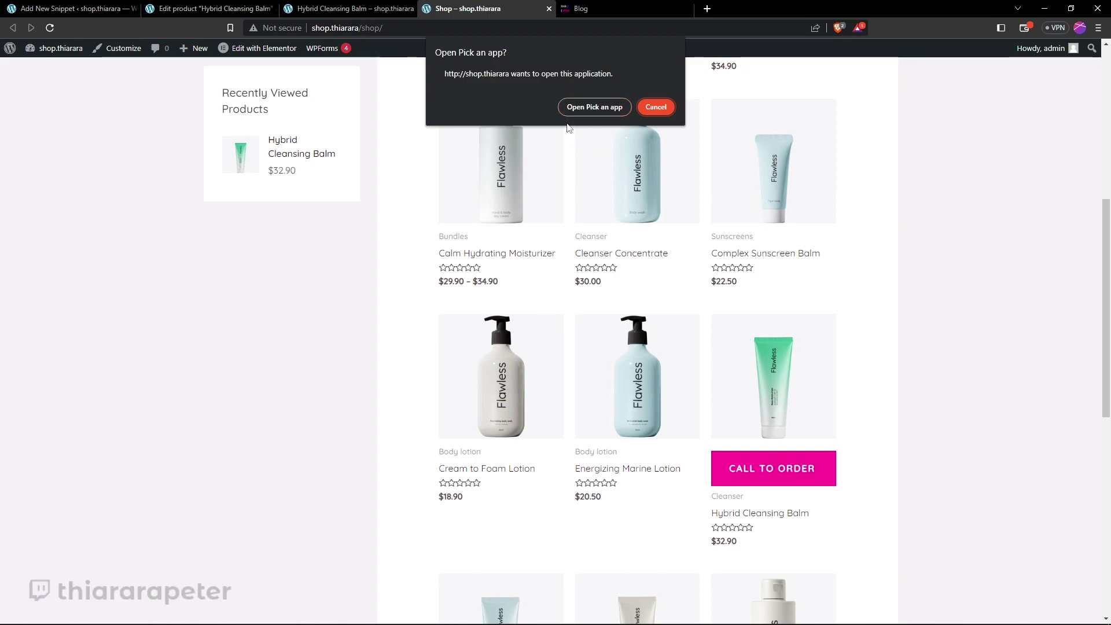
left_click(656, 107)
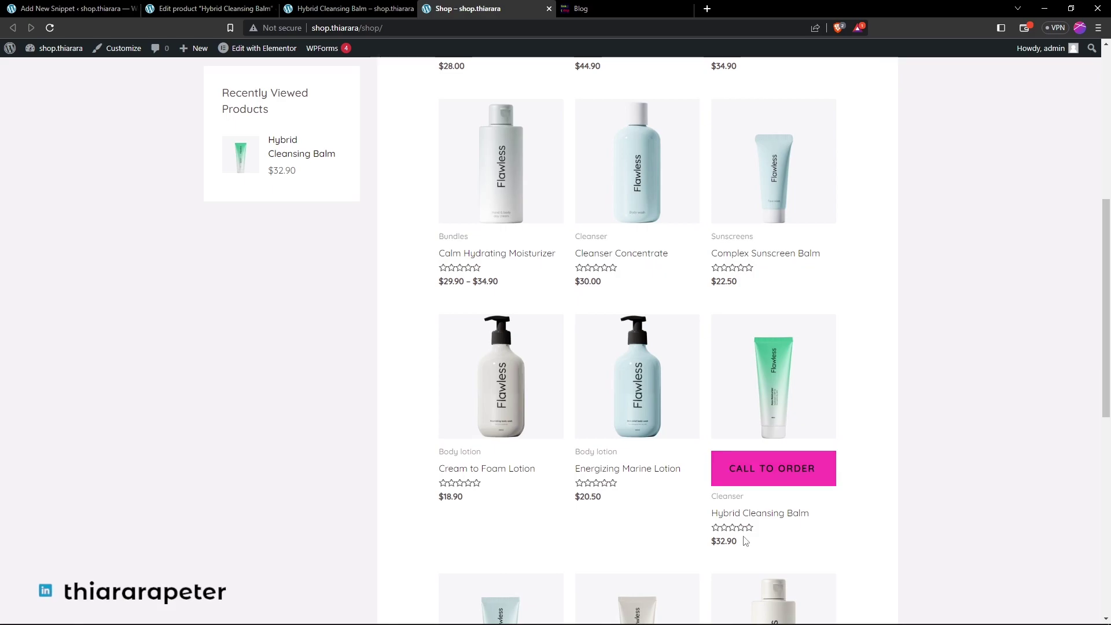
left_click(327, 8)
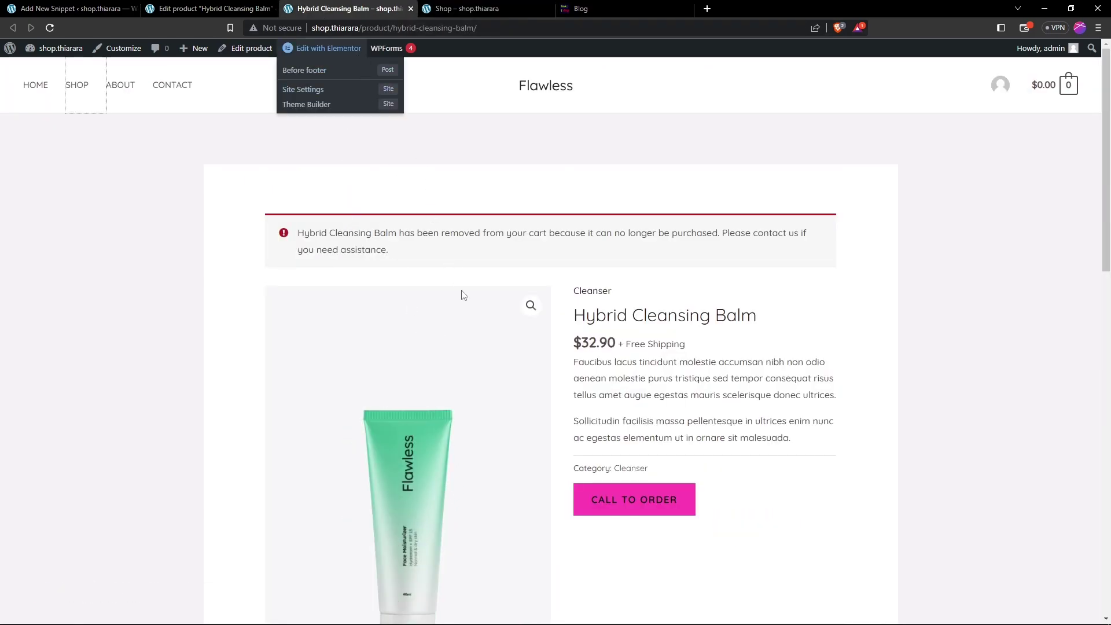
- Scroll the Hybrid Cleansing Balm page to review its Call to Order button
scroll(474, 394, "down", 5)
scroll(446, 390, "up", 4)
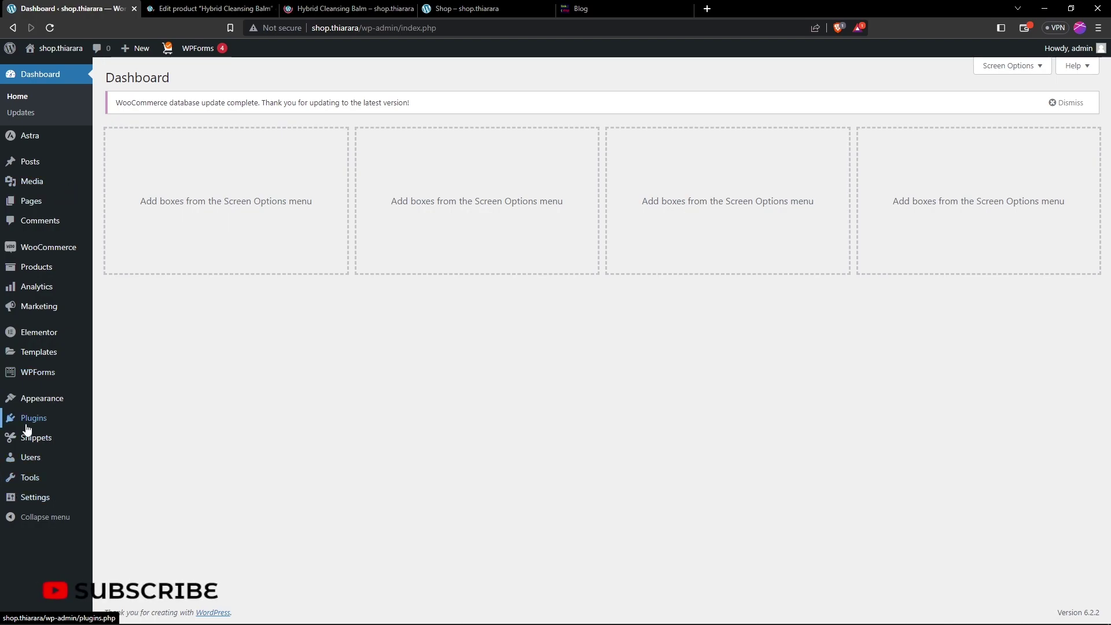
- Search the plugin directory for 'code' and confirm Code Snippets is already active
mouse_move(36, 425)
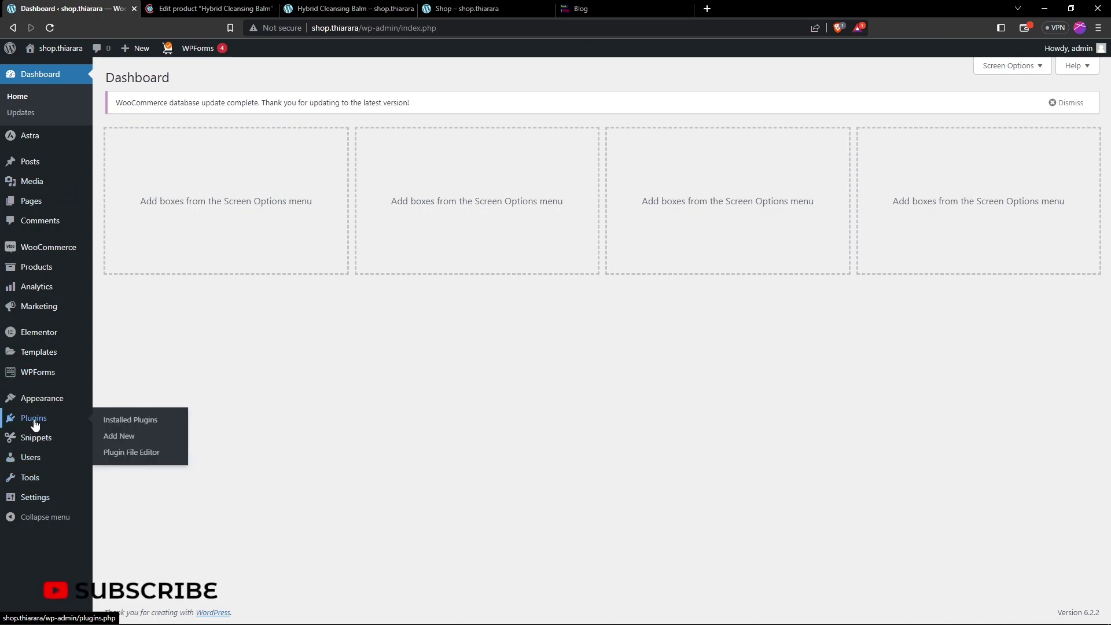
left_click(121, 442)
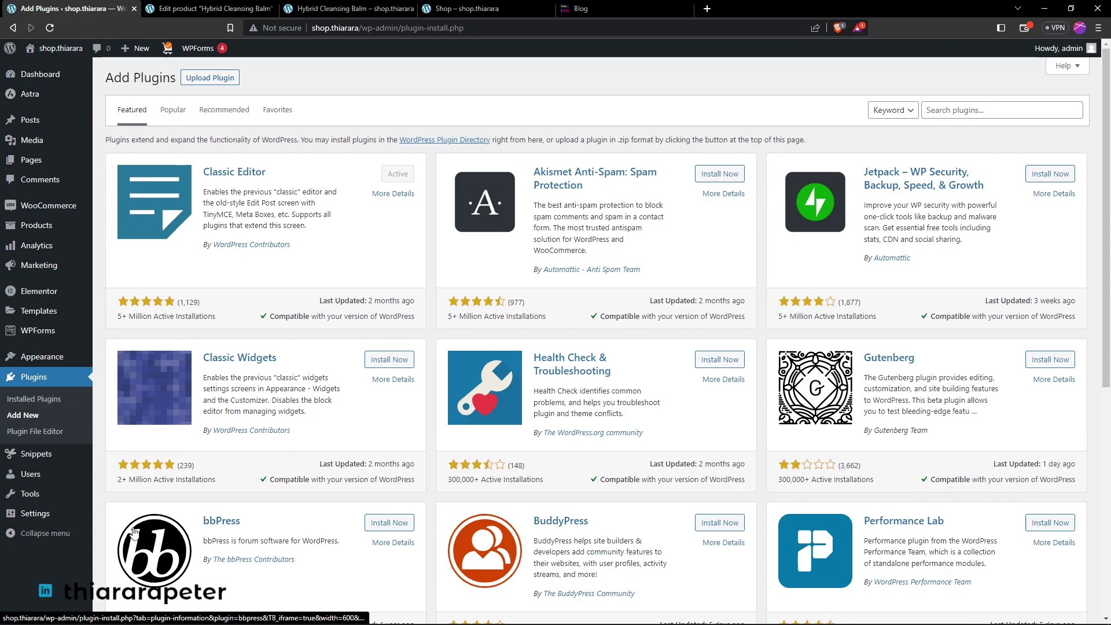
left_click(951, 112)
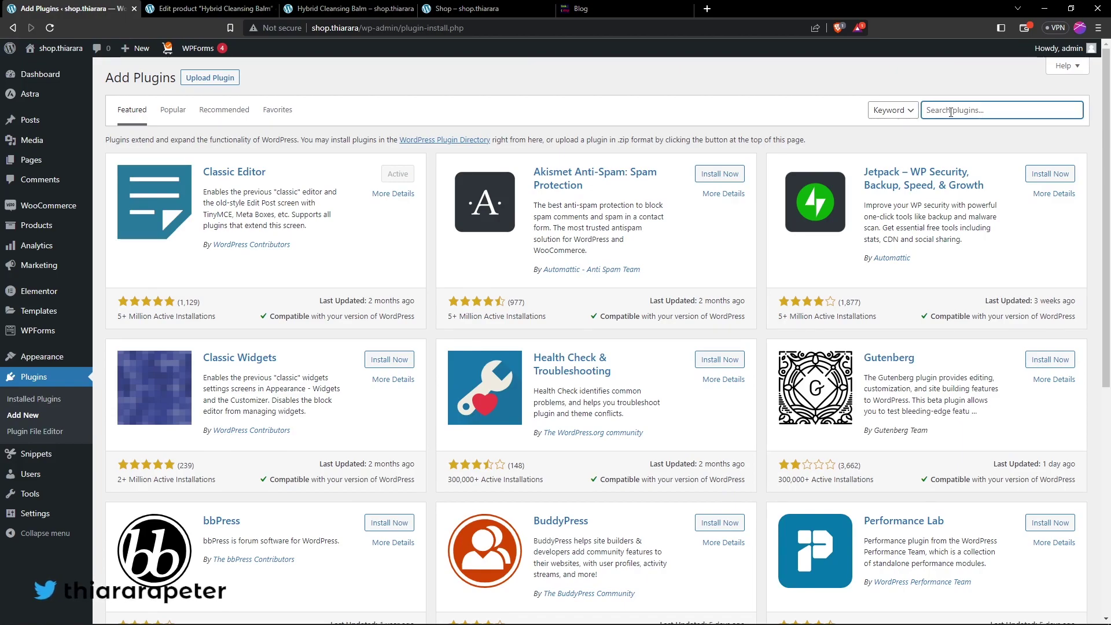
type("code")
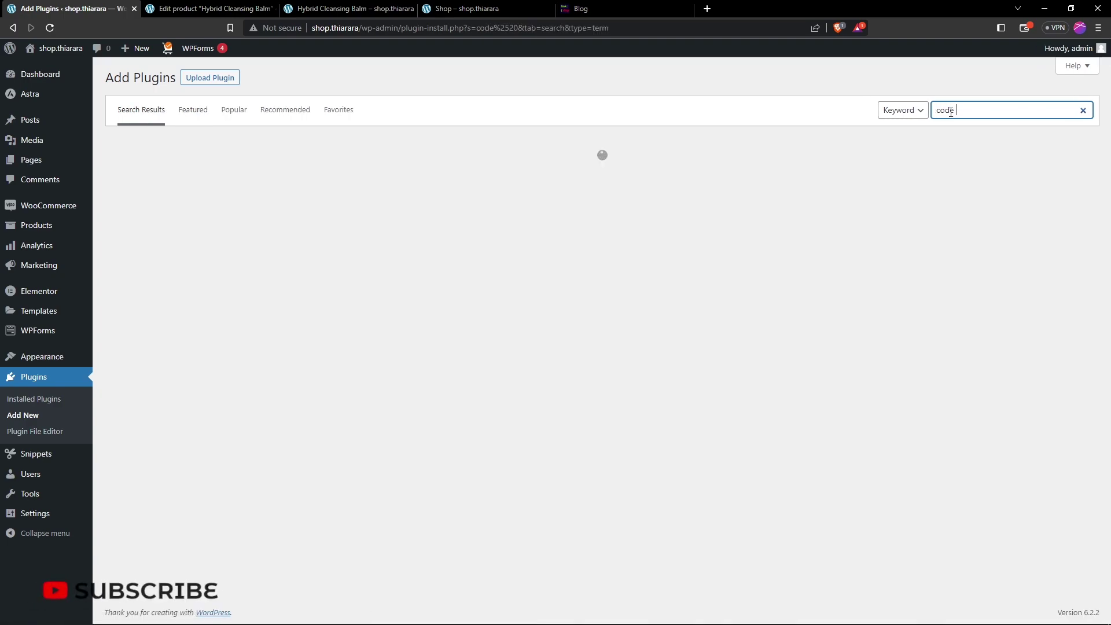
type(" sni")
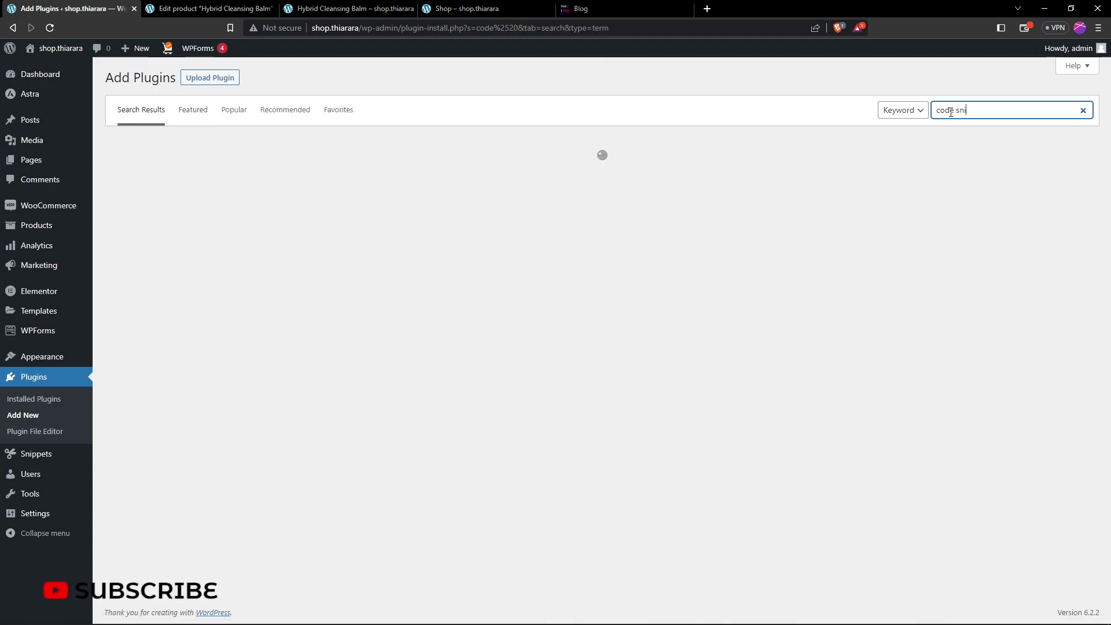
key("BackSpace")
key("BackSpace")
key("BackSpace")
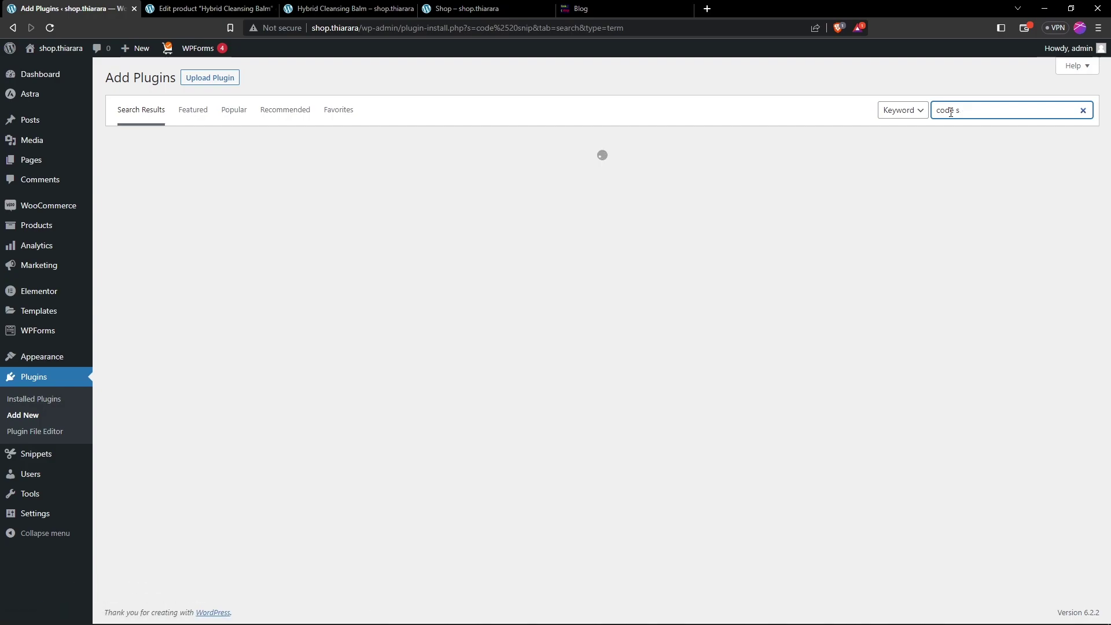
key("BackSpace")
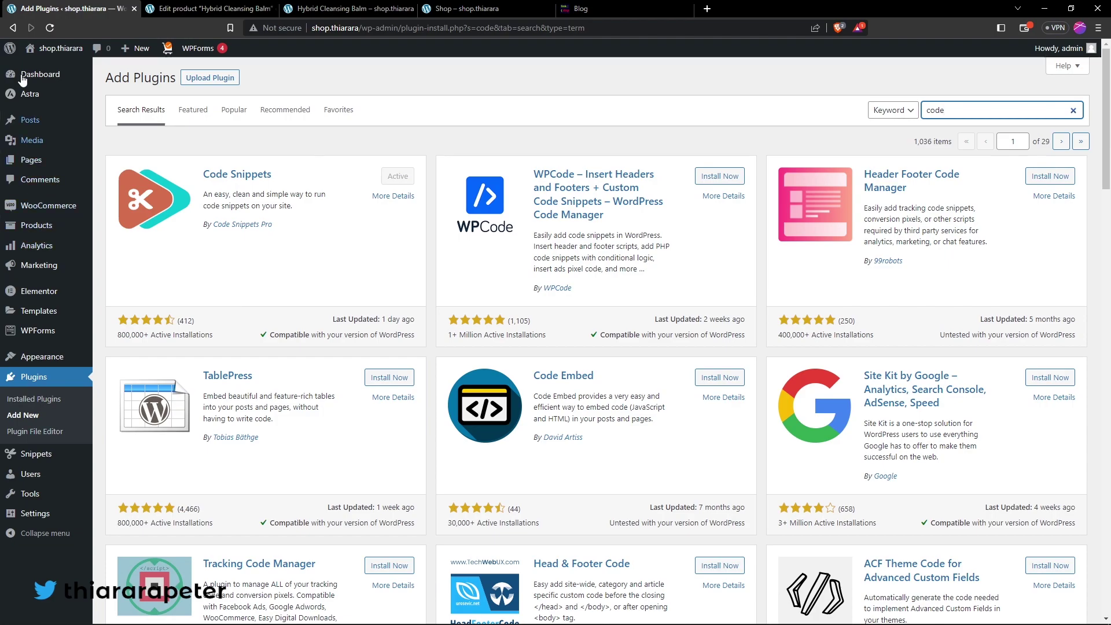
- Create a new snippet titled 'call to order' and put the cursor on line 1 of its code editor
mouse_move(19, 457)
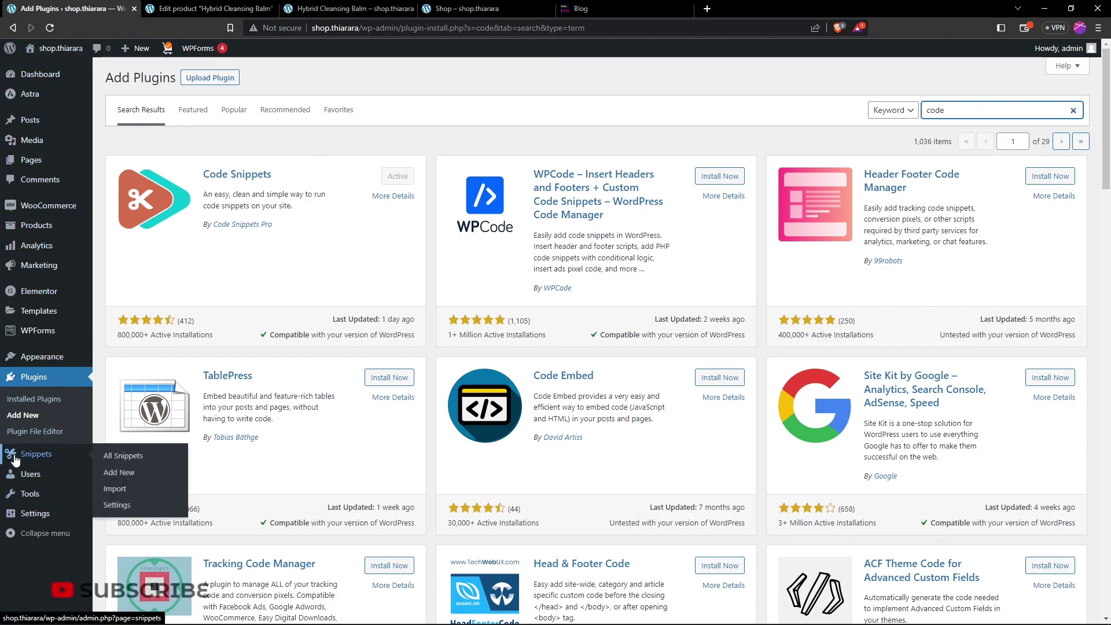
left_click(111, 478)
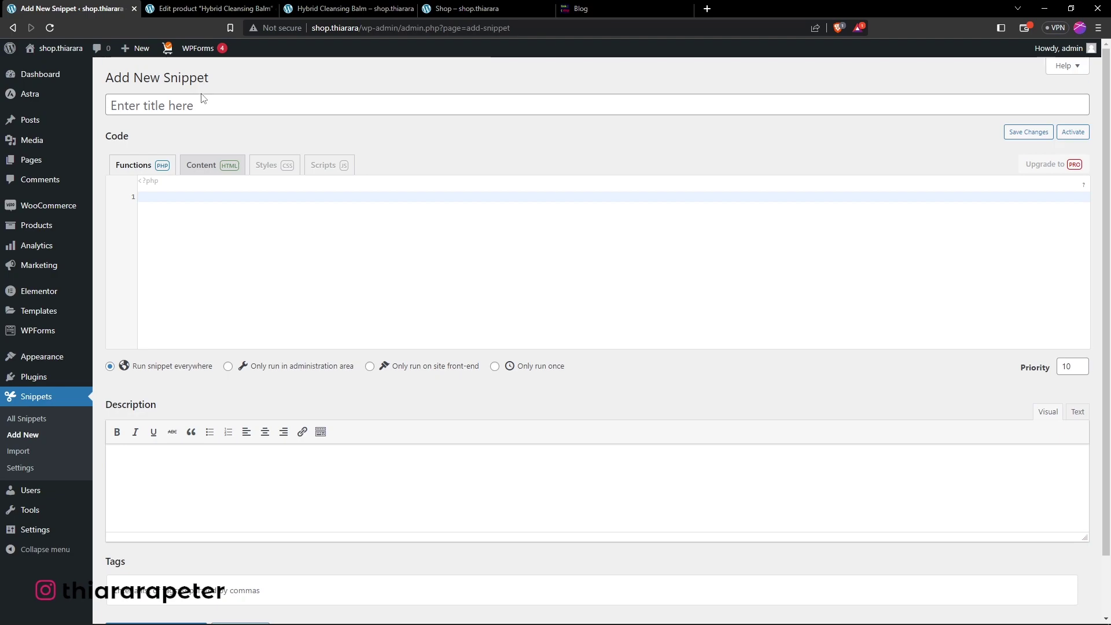
left_click(193, 112)
type("c")
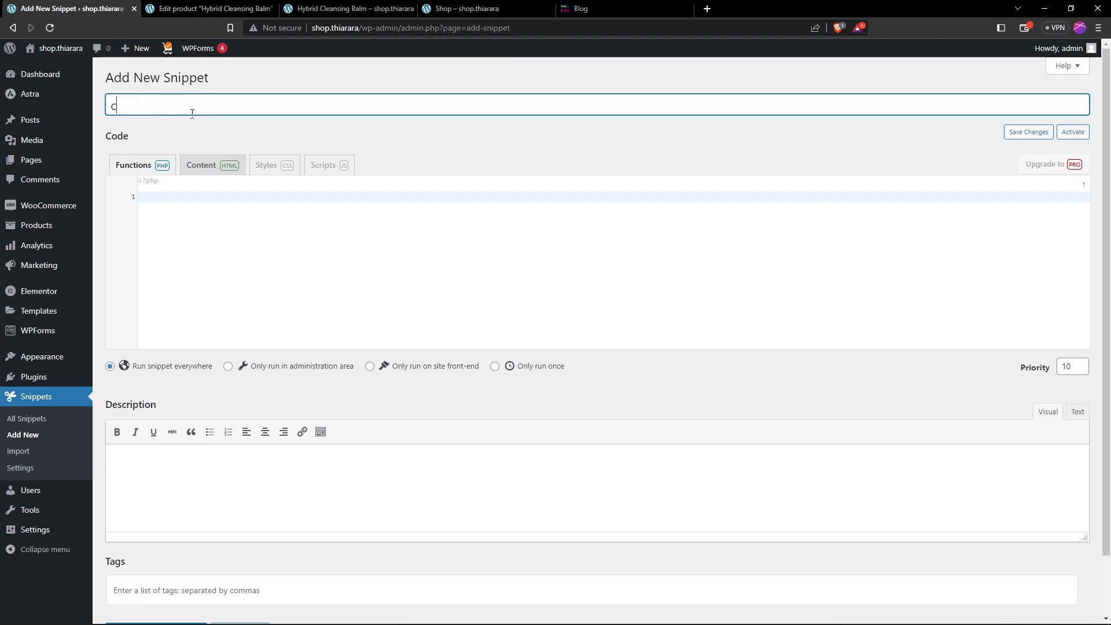
type("all")
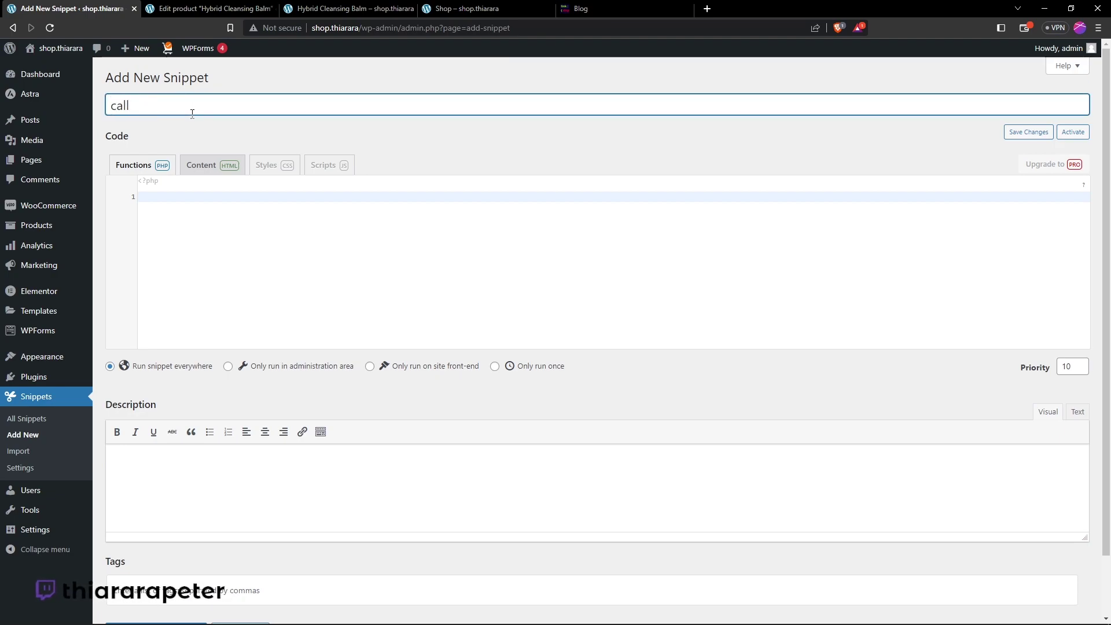
type(" to")
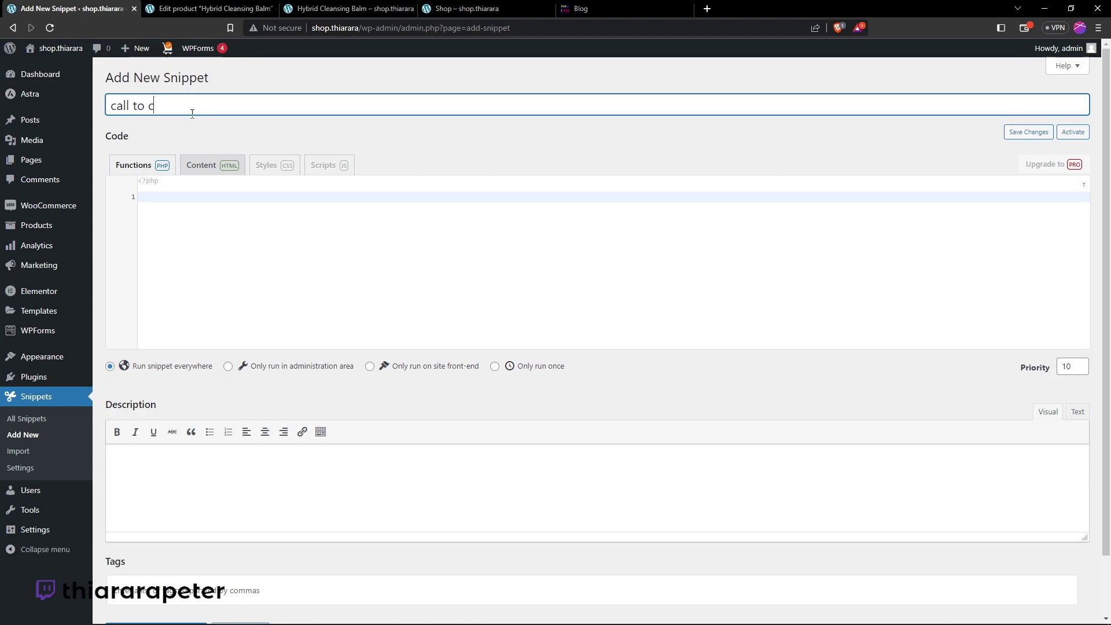
type("c")
key("BackSpace")
type("o")
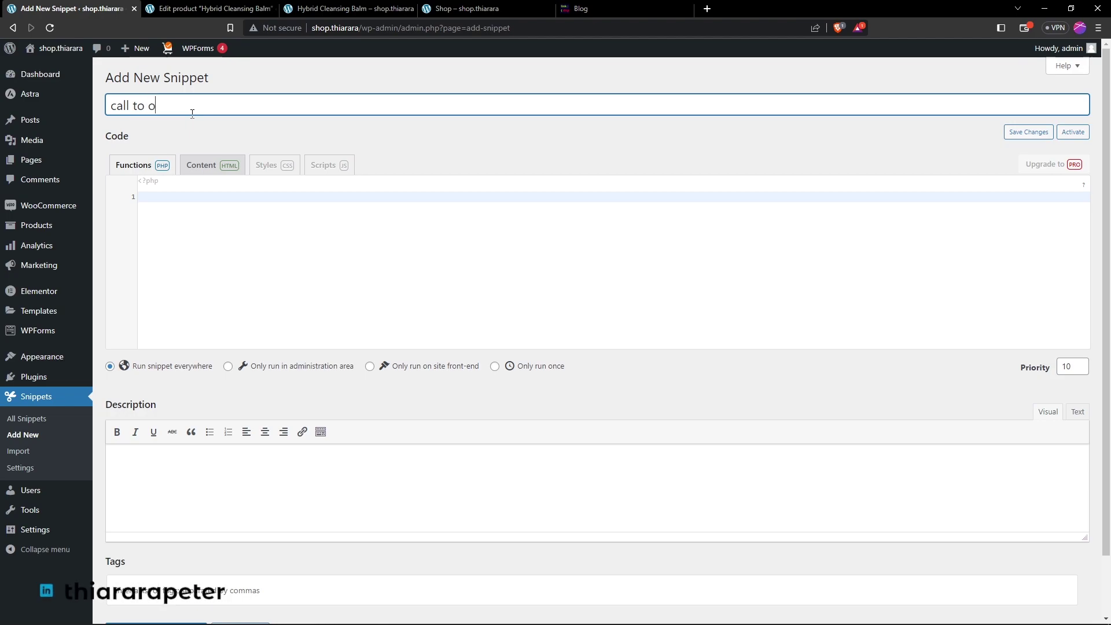
type("rder")
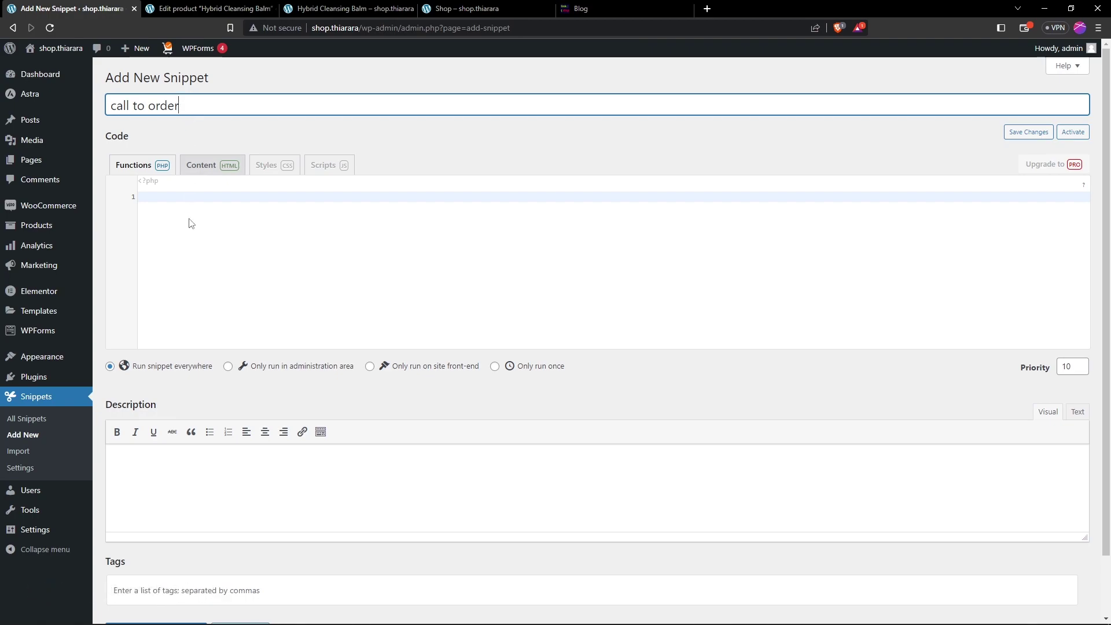
left_click(217, 205)
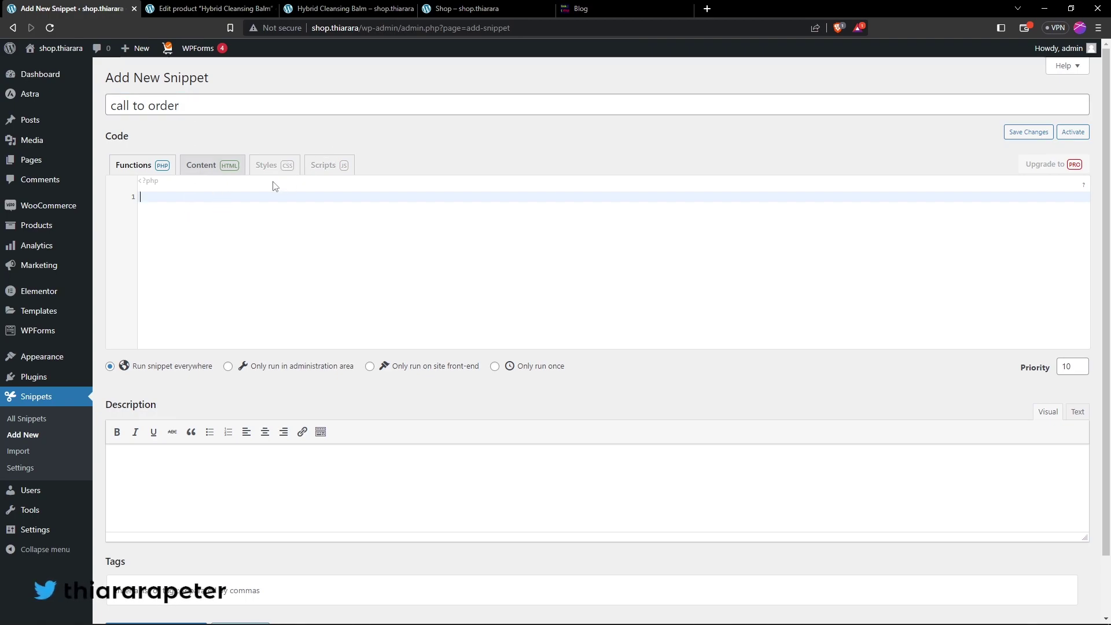
left_click_drag(137, 105, 181, 105)
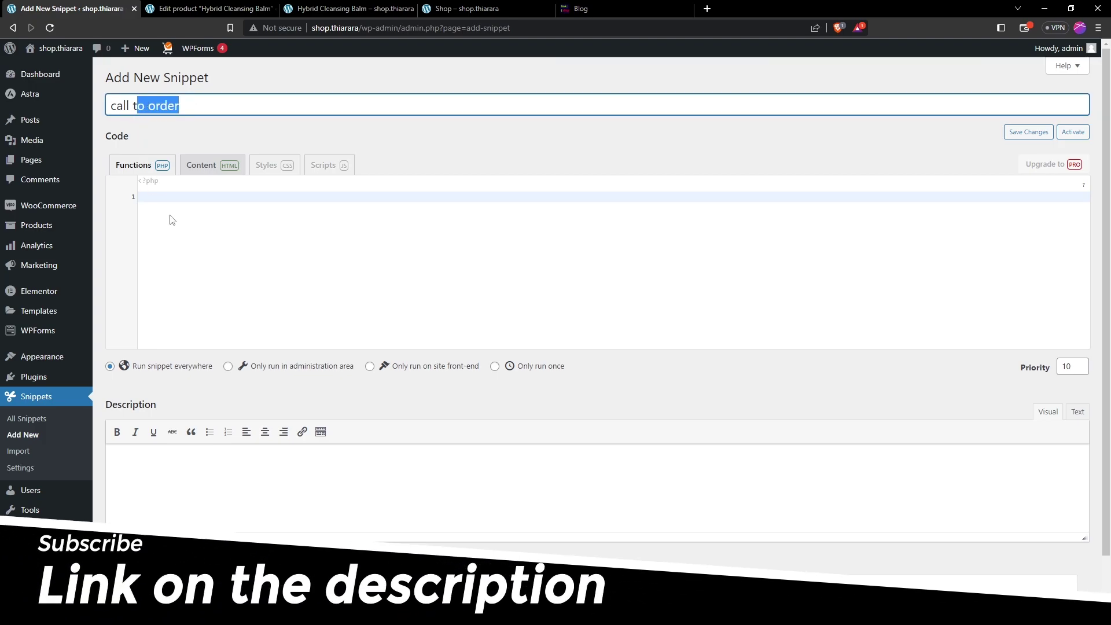
left_click(168, 198)
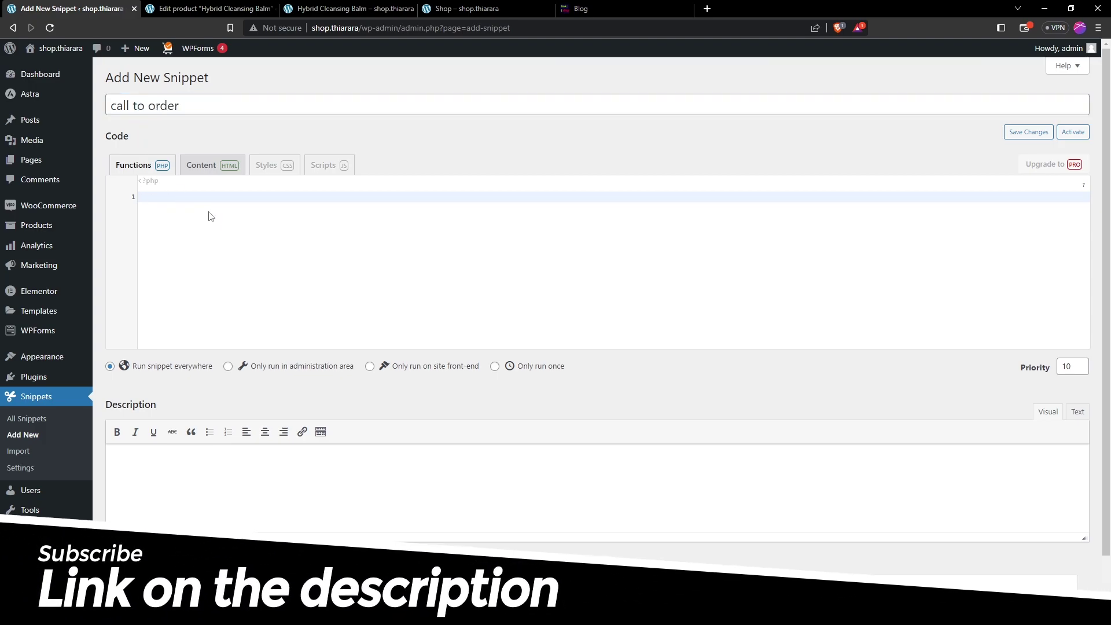
- Open the thiarara.co.ke 'Increase Conversions in WooCommerce' post and copy its PHP code block
left_click(602, 7)
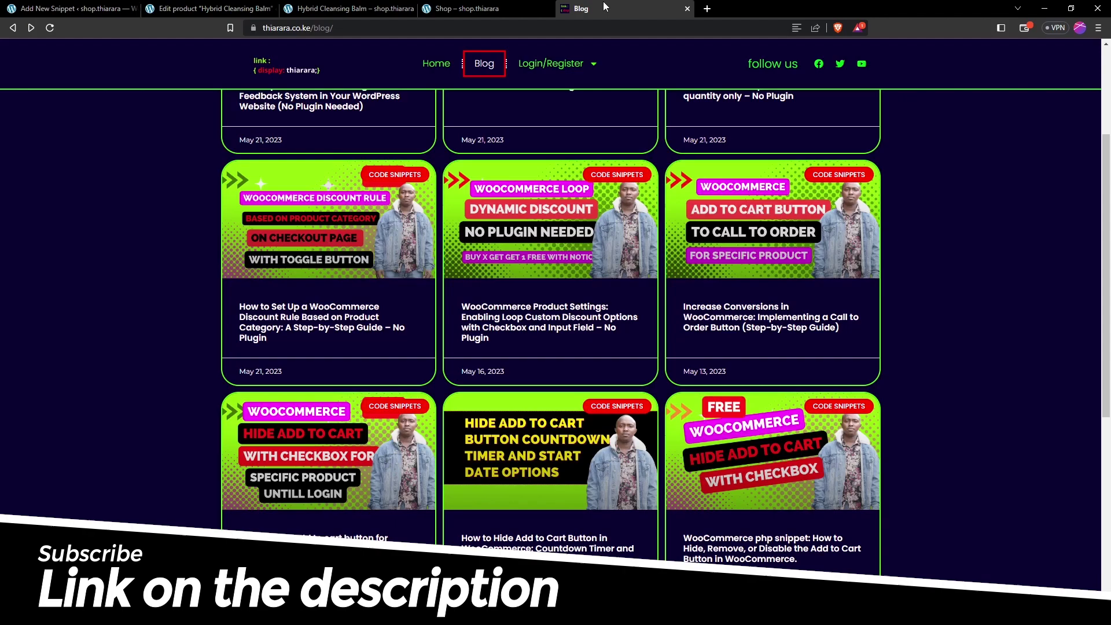
scroll(674, 408, "up", 2)
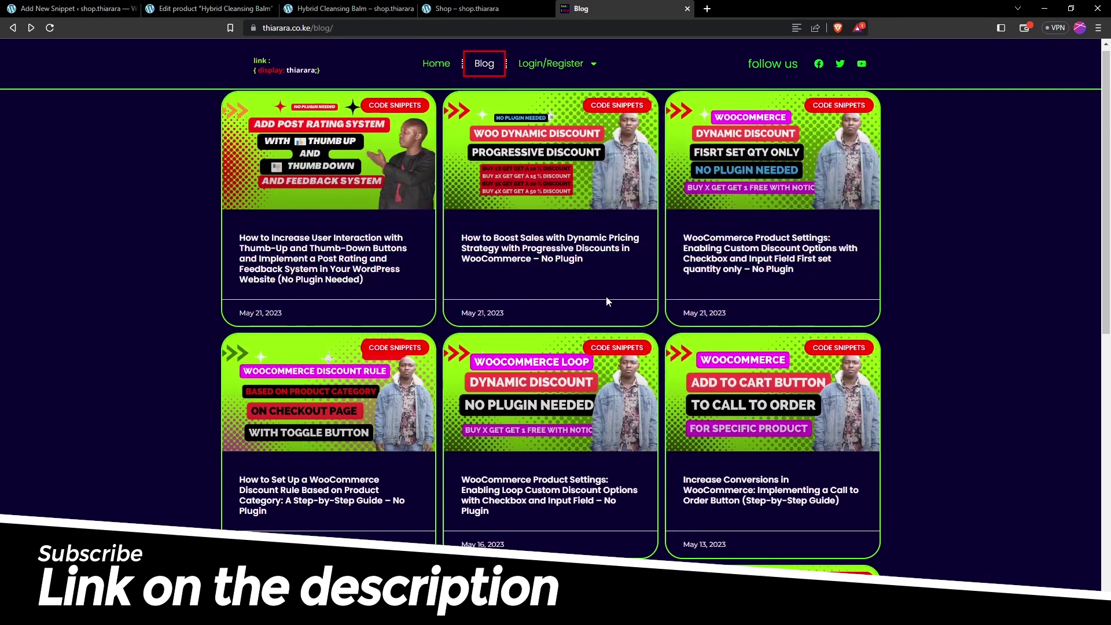
left_click(730, 434)
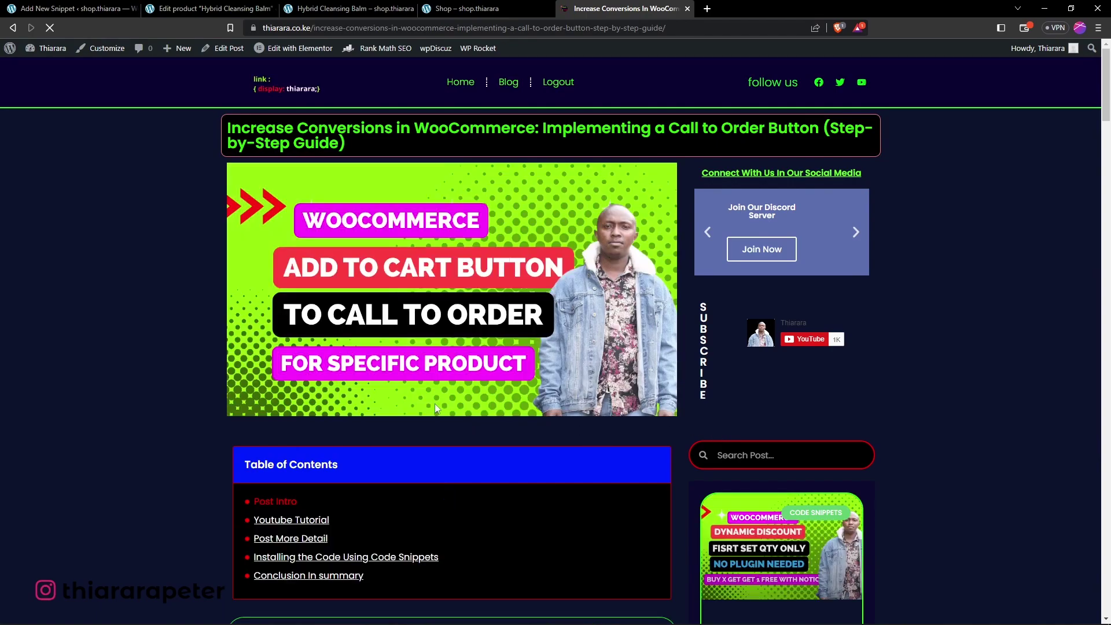
scroll(420, 399, "down", 2)
scroll(373, 367, "down", 13)
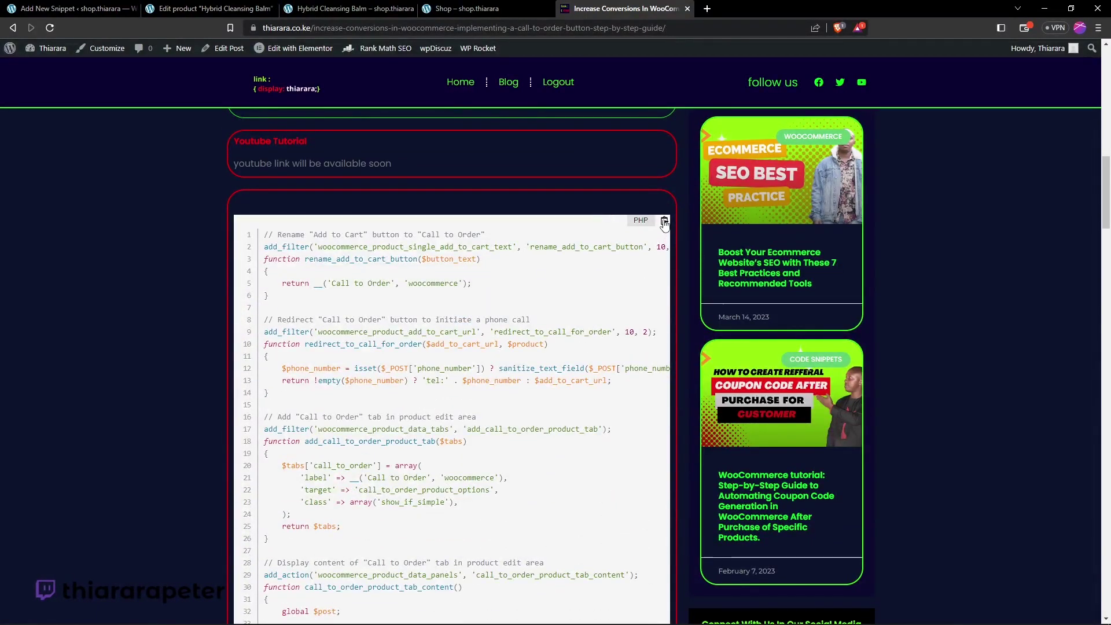
left_click(664, 221)
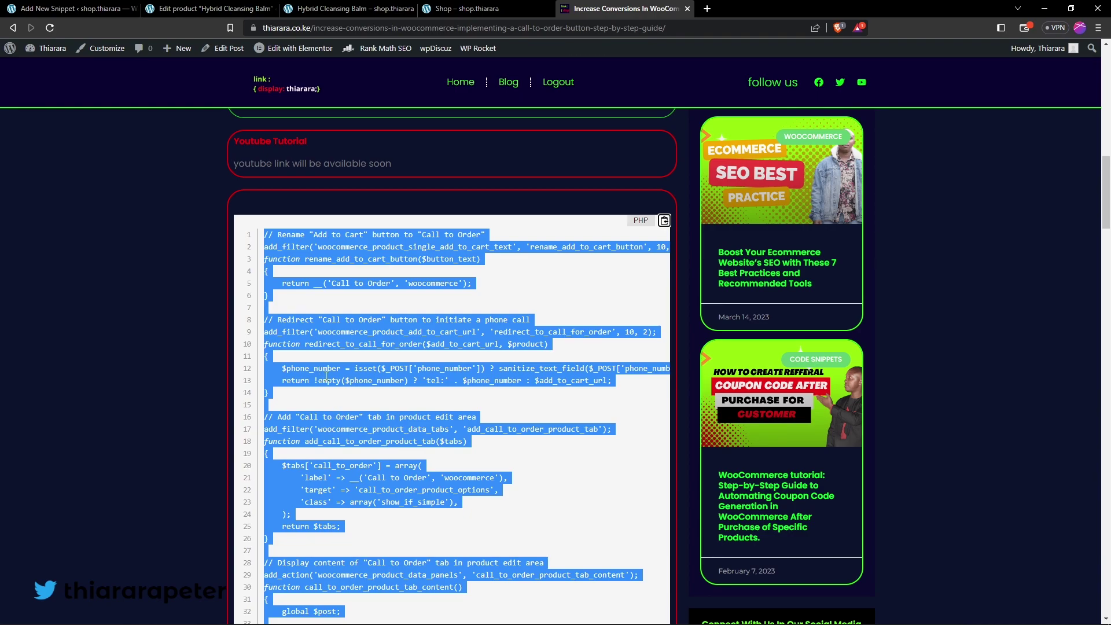
- Paste the copied PHP into the 'call to order' snippet and activate it
left_click(70, 8)
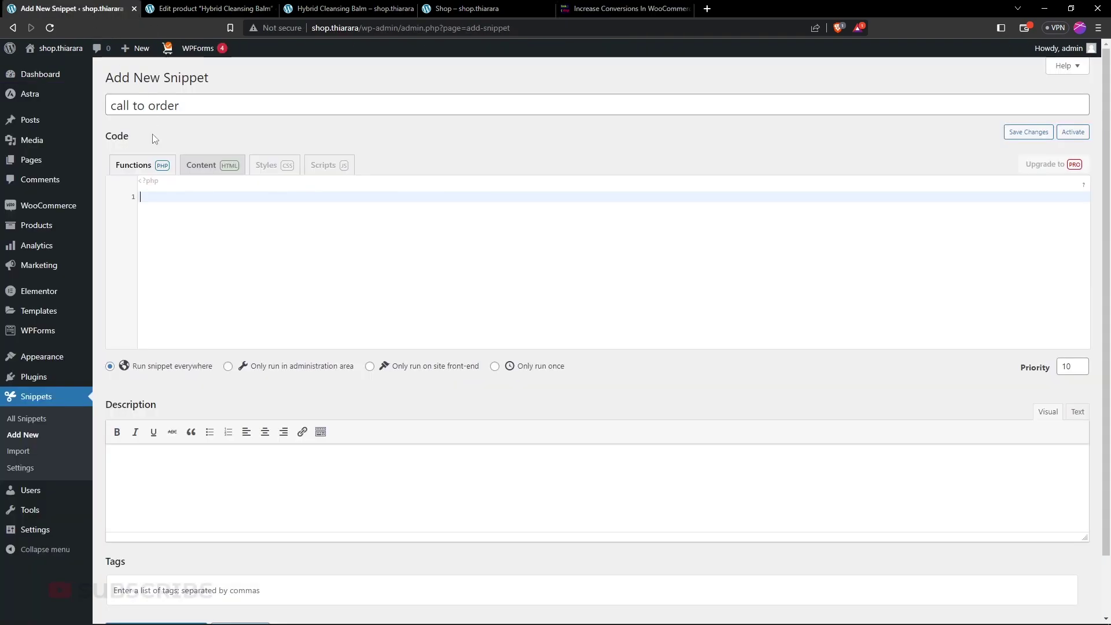
right_click(159, 199)
left_click(199, 280)
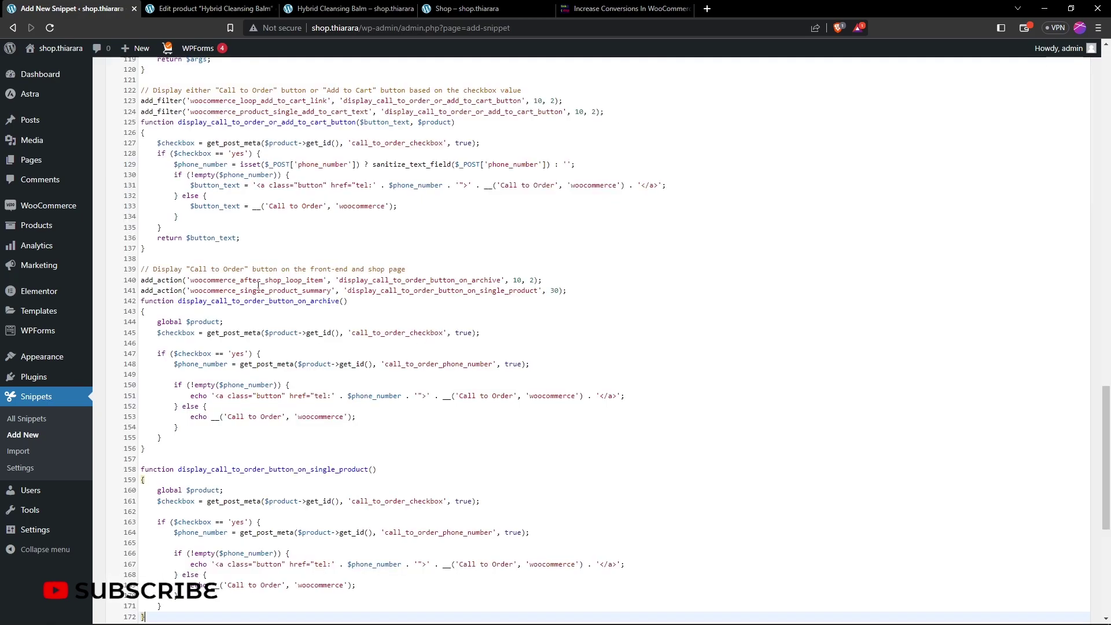
scroll(537, 467, "down", 3)
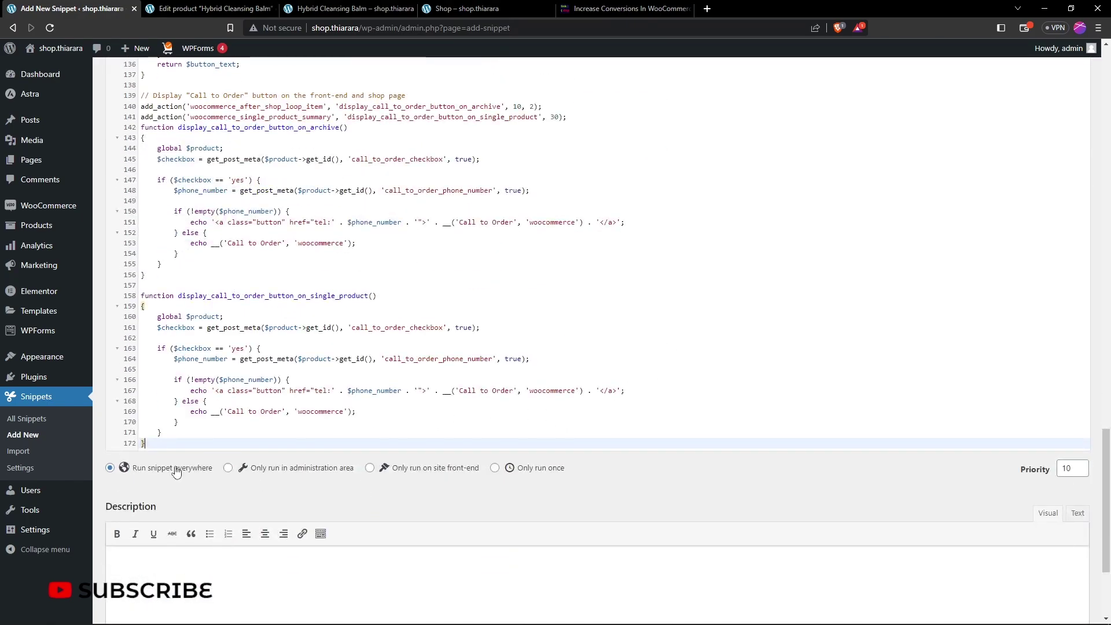
scroll(943, 349, "up", 15)
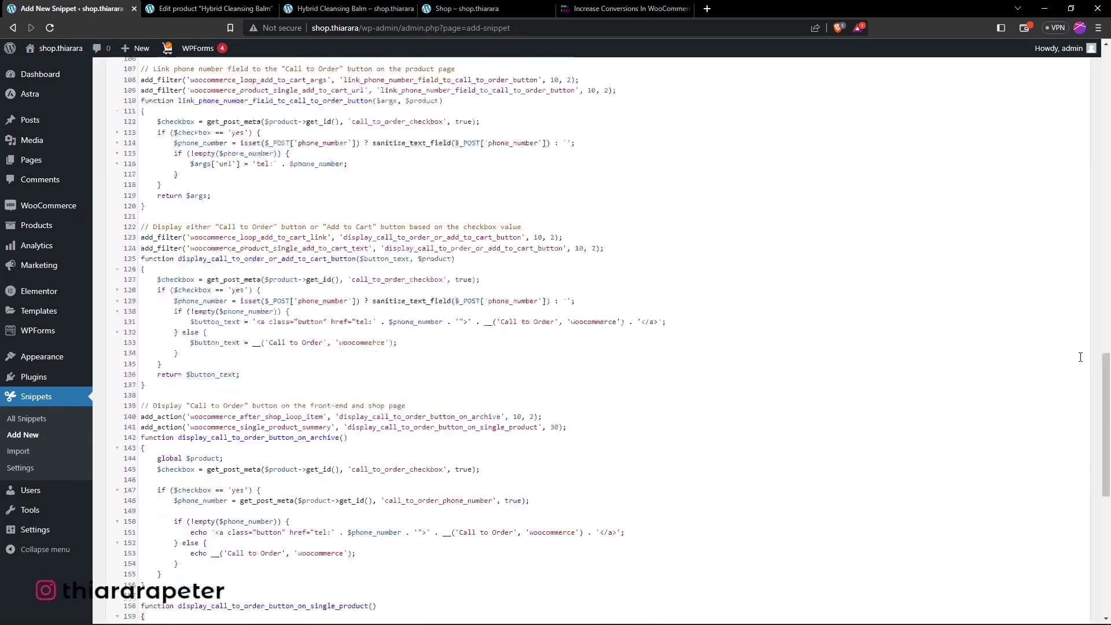
scroll(1092, 366, "up", 12)
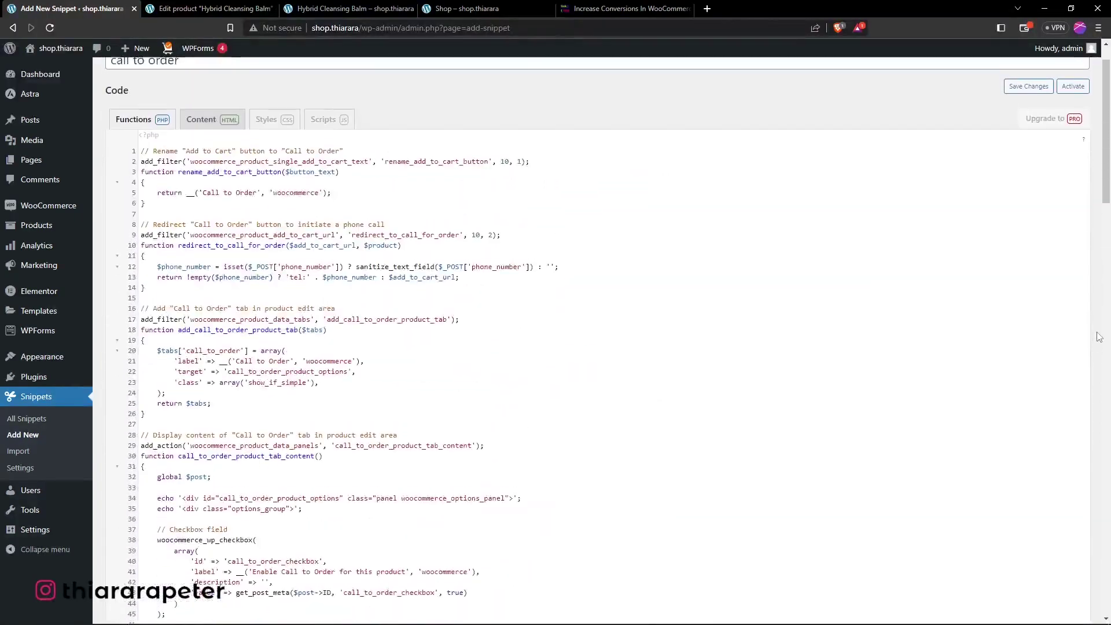
left_click(1073, 132)
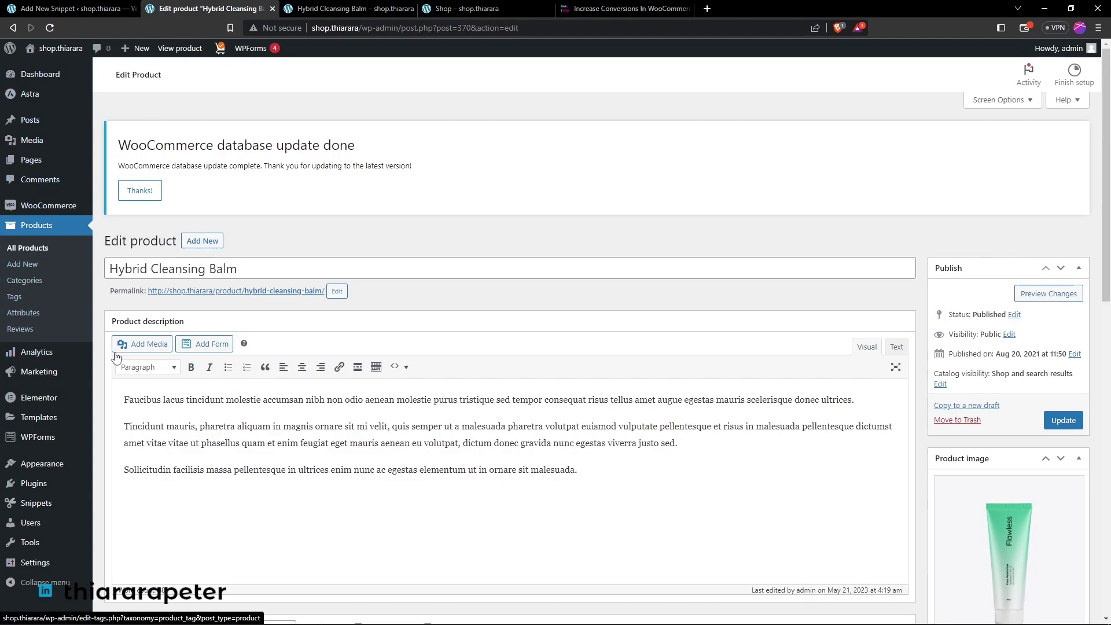
- Reload the Hybrid Cleansing Balm editor and check the phone number in its Call to Order product data
scroll(156, 344, "down", 8)
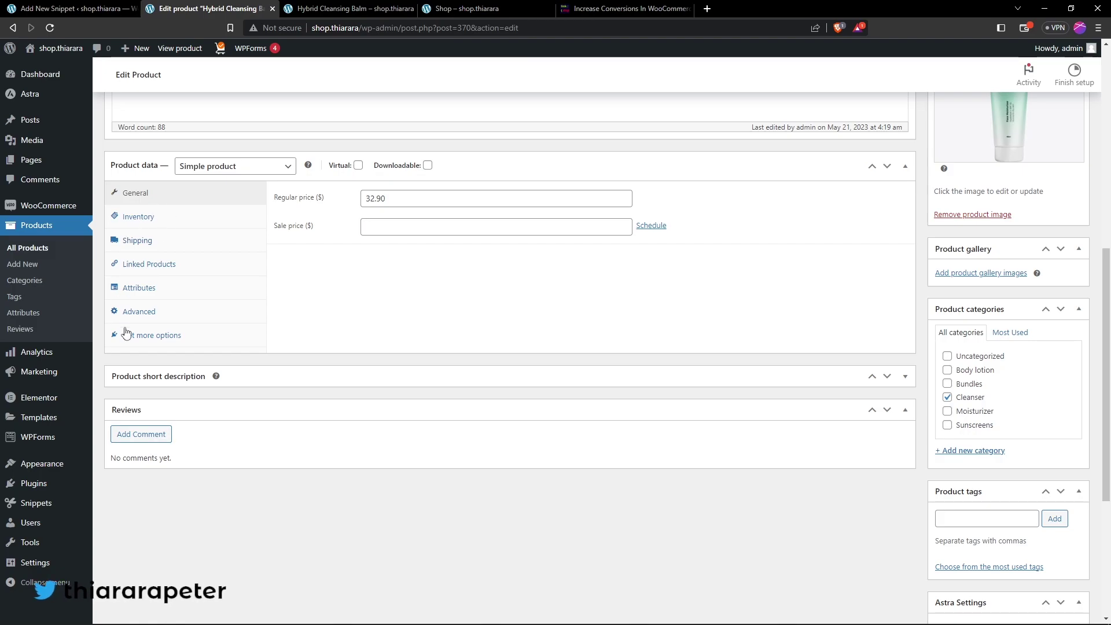
left_click(57, 29)
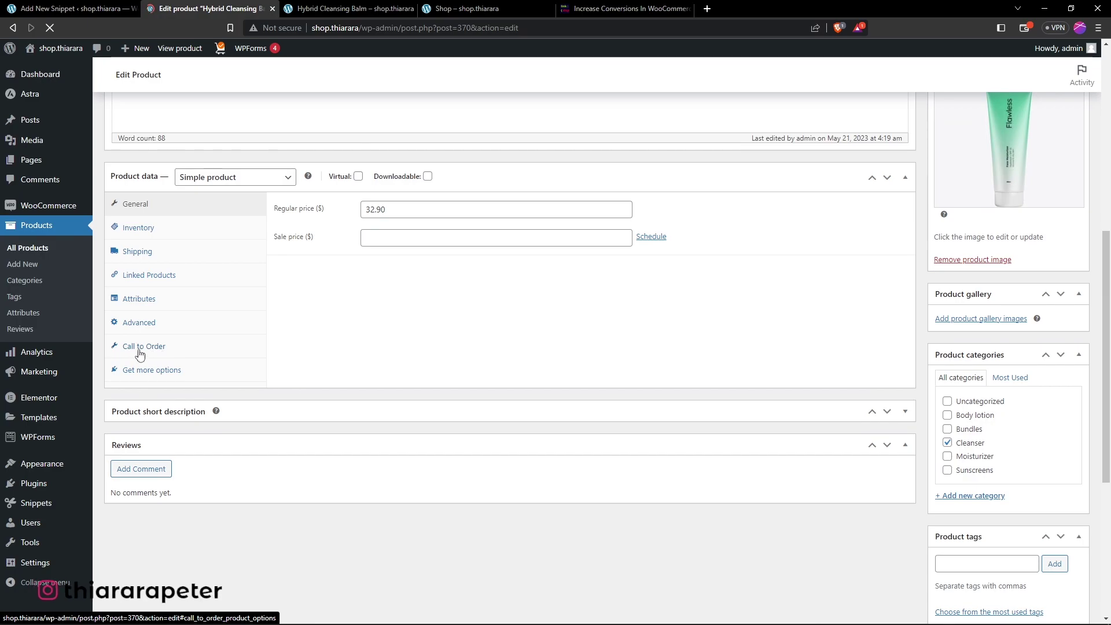
left_click(144, 347)
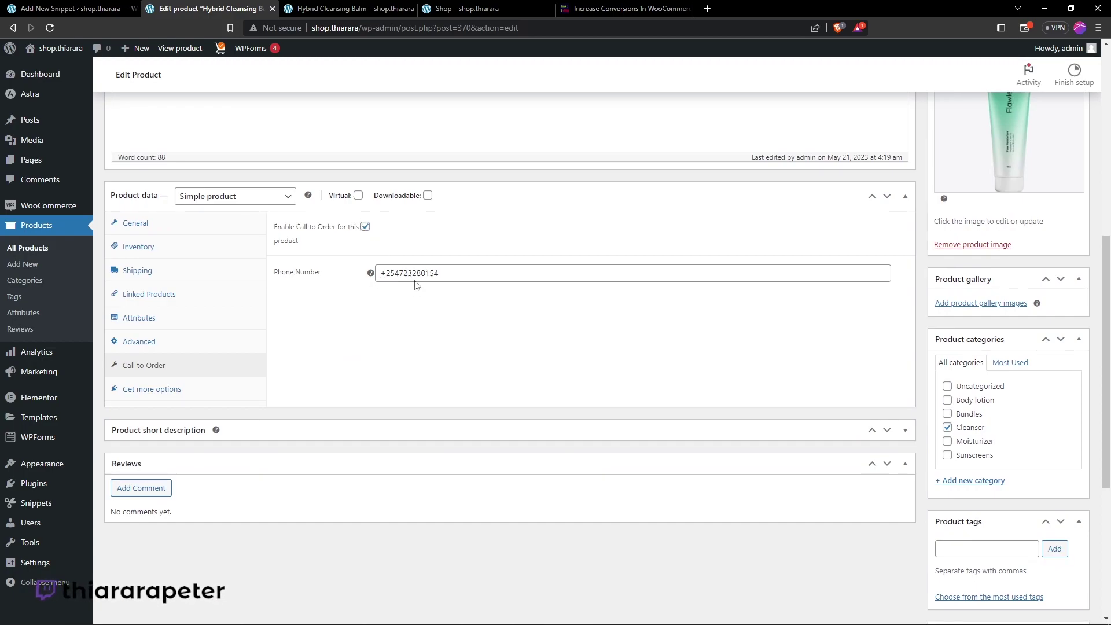
left_click_drag(441, 277, 365, 290)
left_click(444, 310)
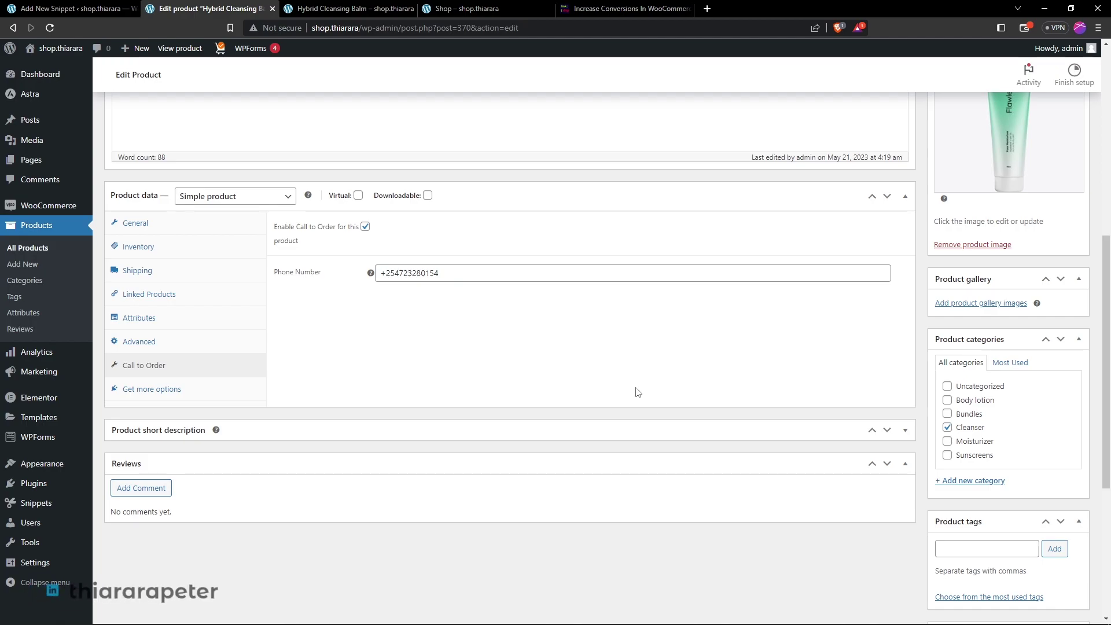
scroll(638, 386, "up", 6)
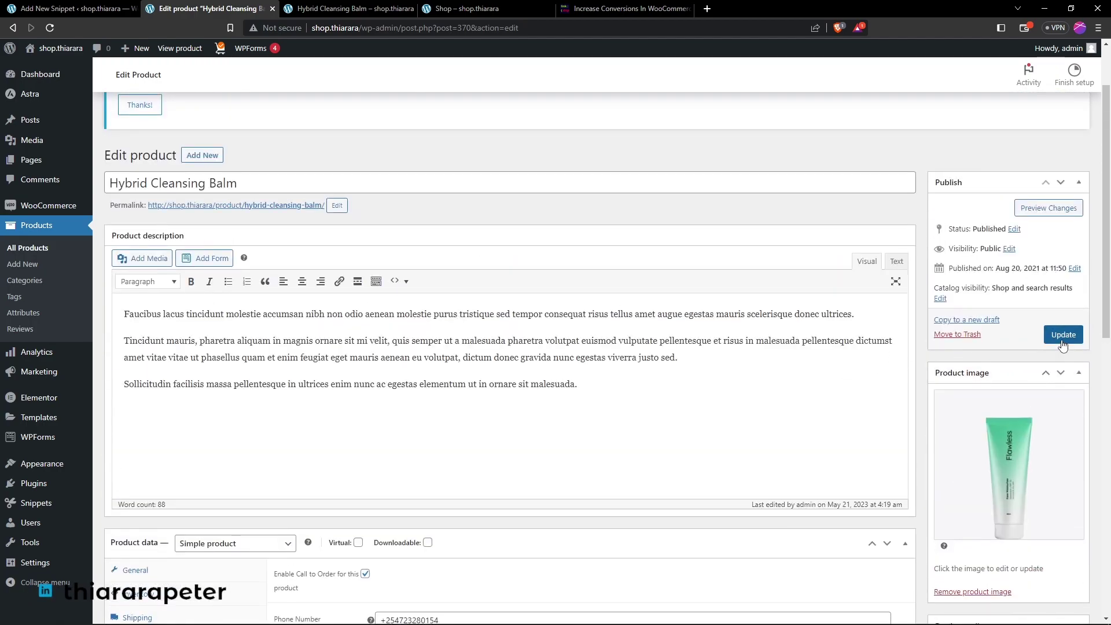
left_click(347, 8)
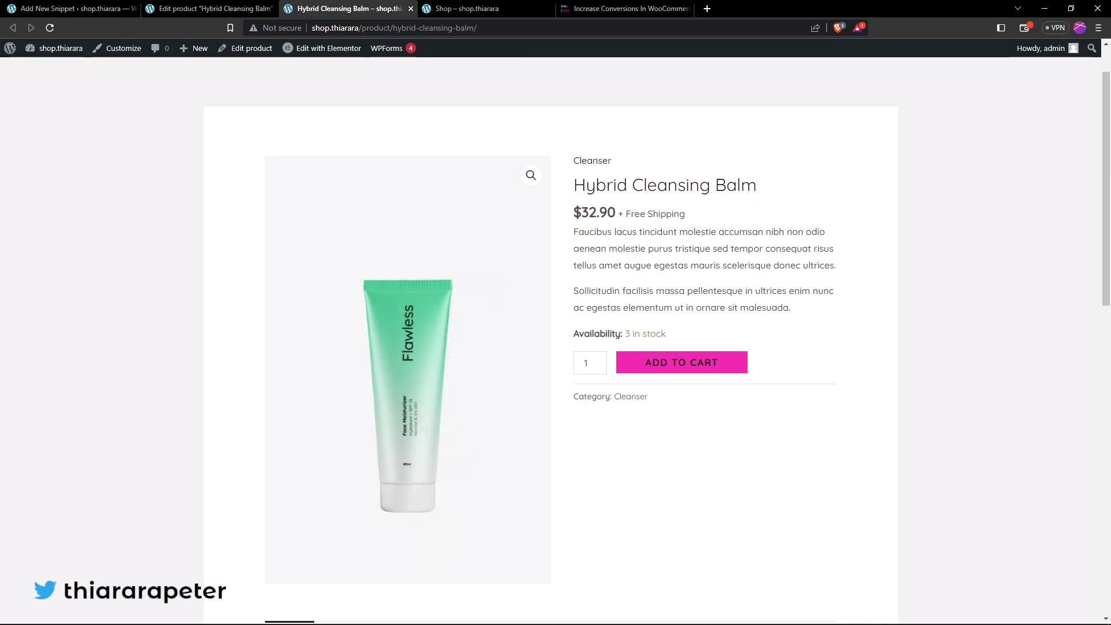
- Reload the product and Shop pages to verify Hybrid Cleansing Balm shows Call to Order at $32.90
left_click(50, 27)
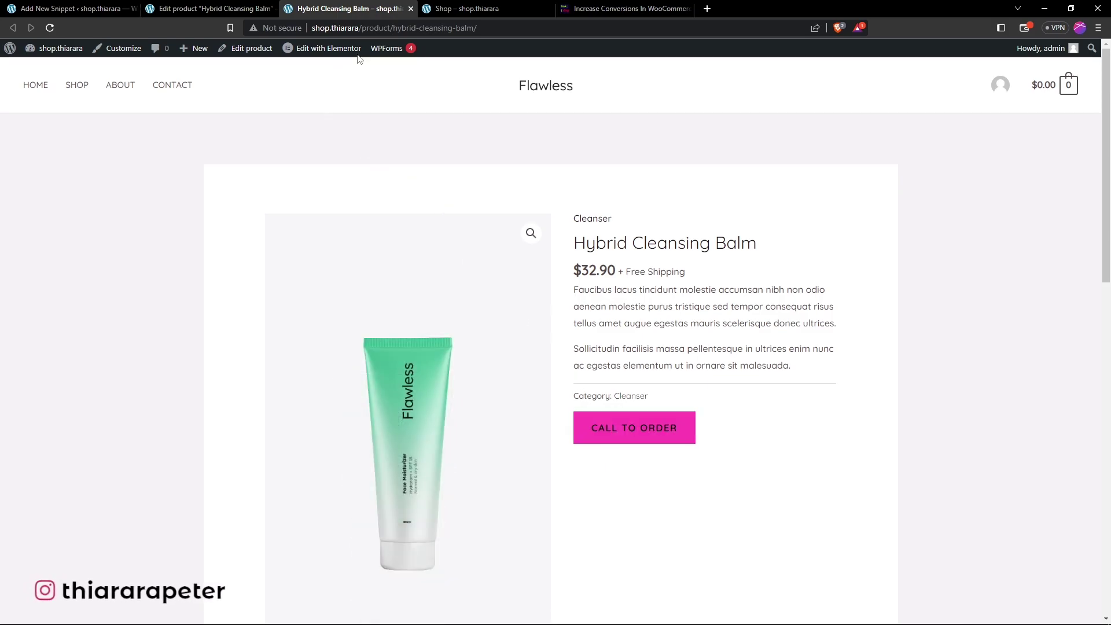
left_click(468, 8)
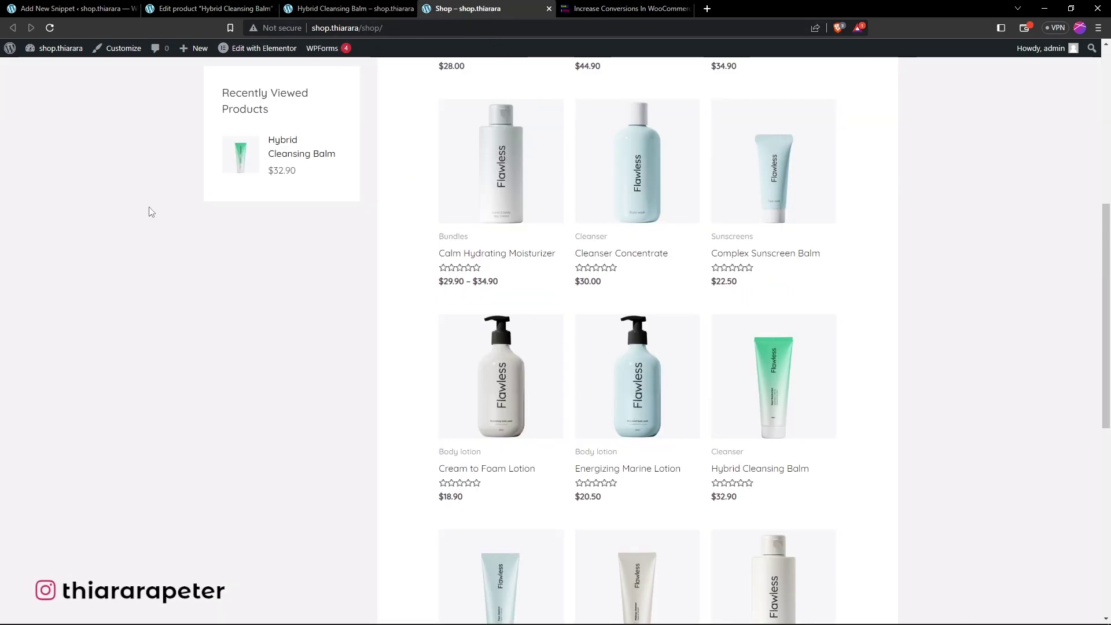
left_click(50, 28)
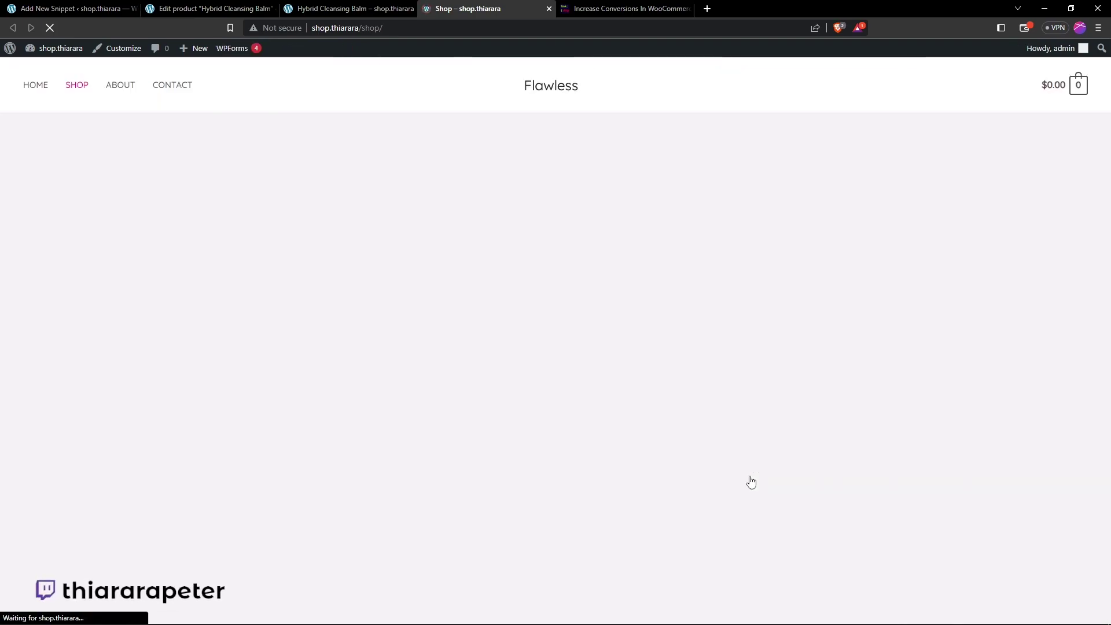
mouse_move(751, 481)
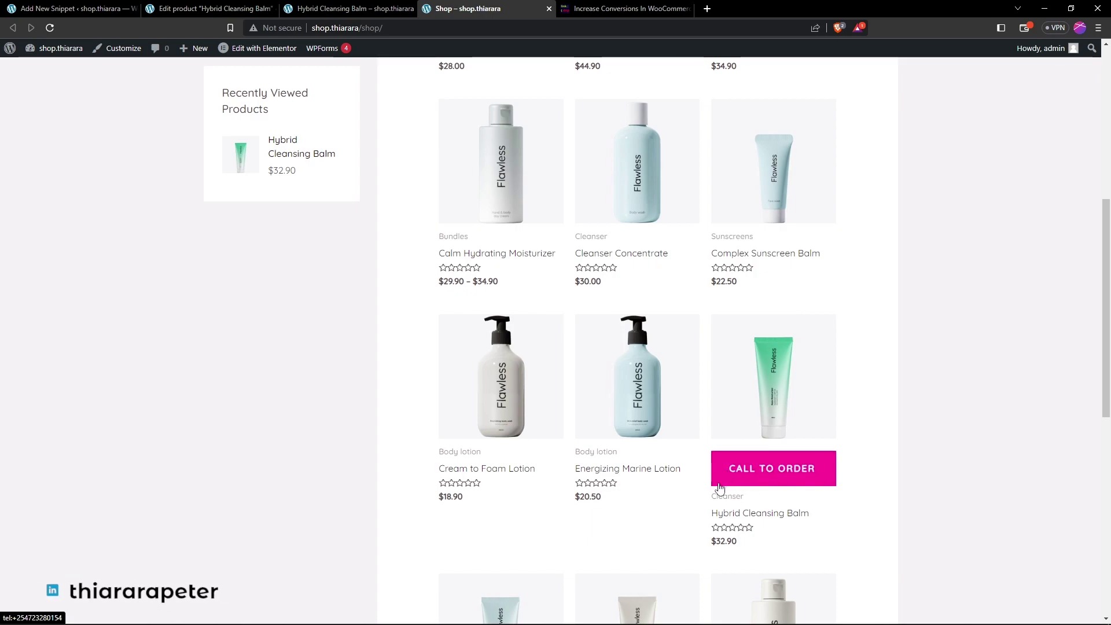
scroll(746, 481, "up", 6)
scroll(728, 483, "down", 5)
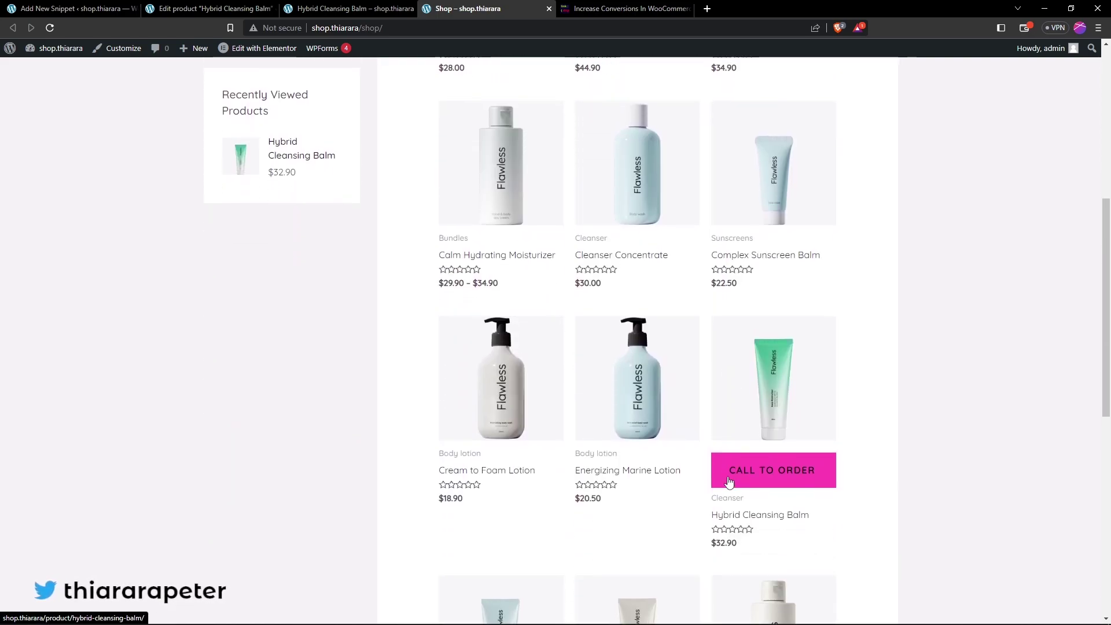